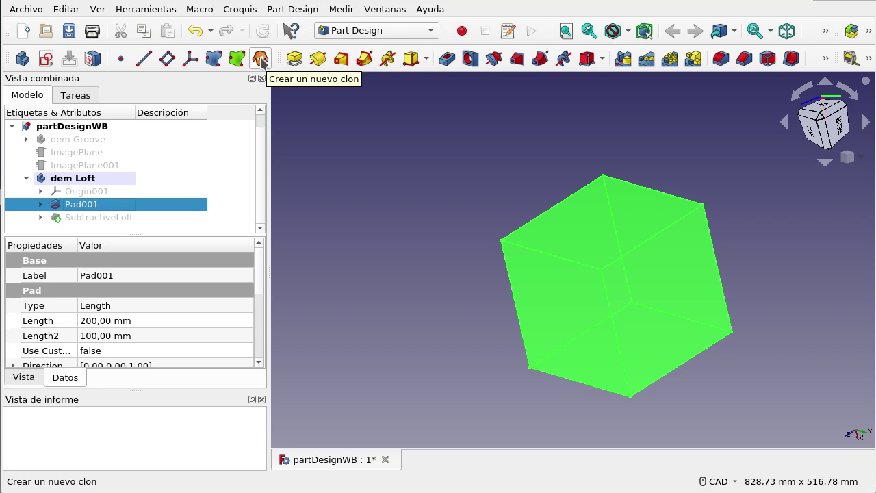
Clone the Pad001 cube, then inspect the dem Loft body and Body002's Clone.
left_click(260, 59)
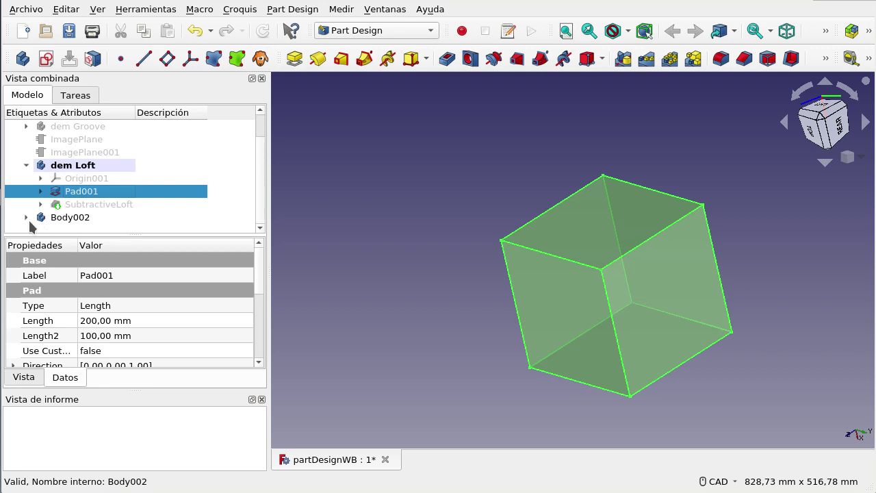
left_click(78, 166)
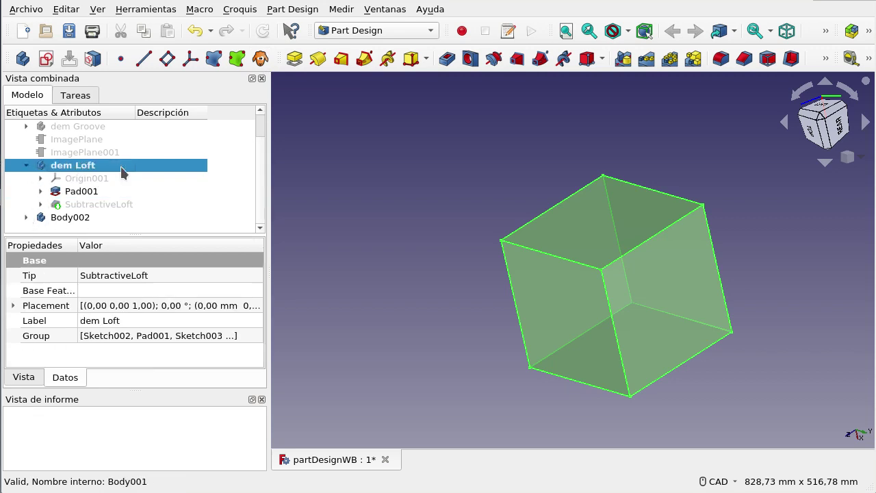
left_click(28, 218)
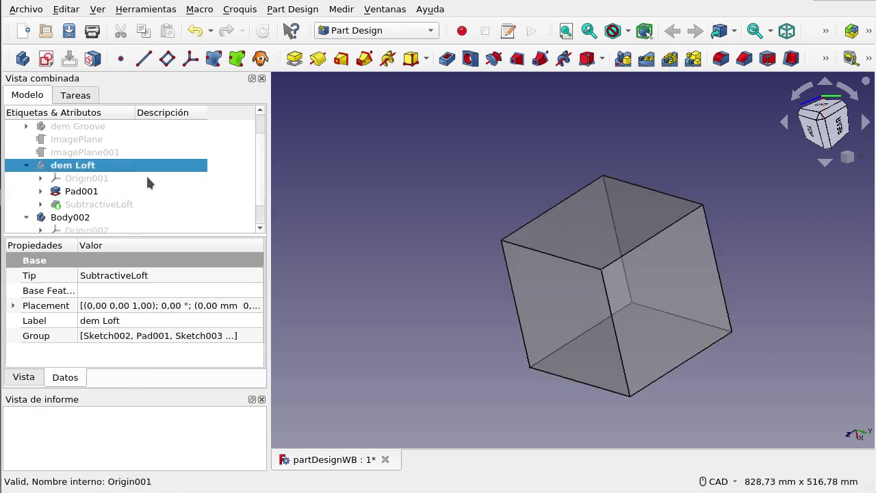
scroll(149, 180, "down", 1)
left_click(74, 223)
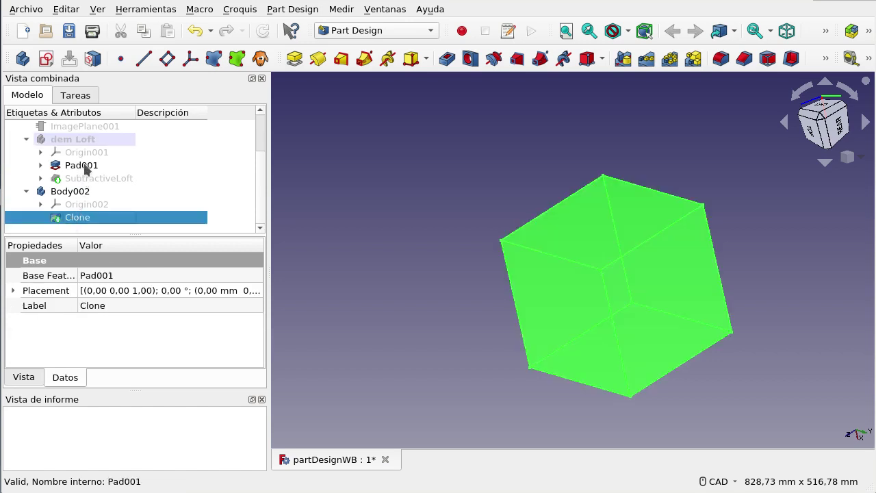
left_click(78, 140)
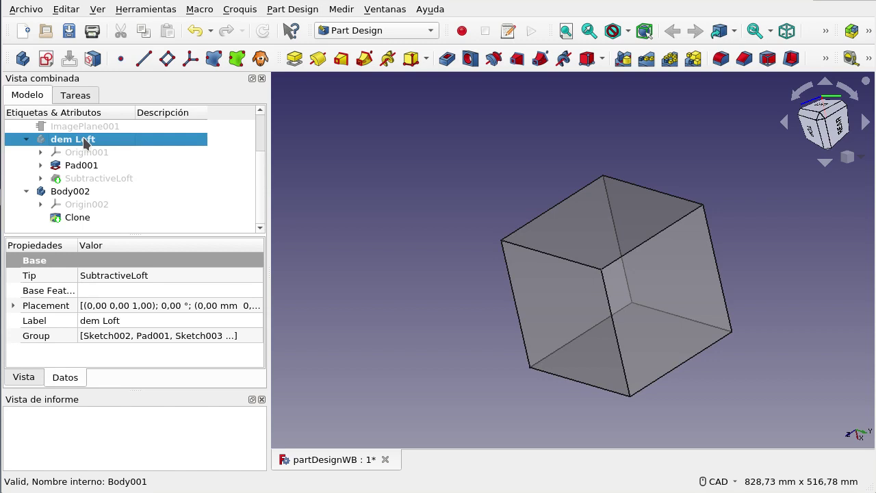
left_click(436, 182)
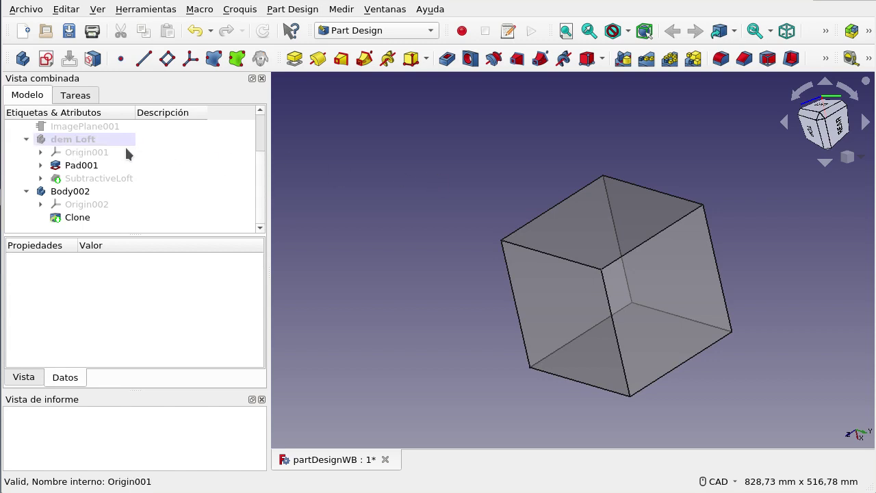
left_click(97, 143)
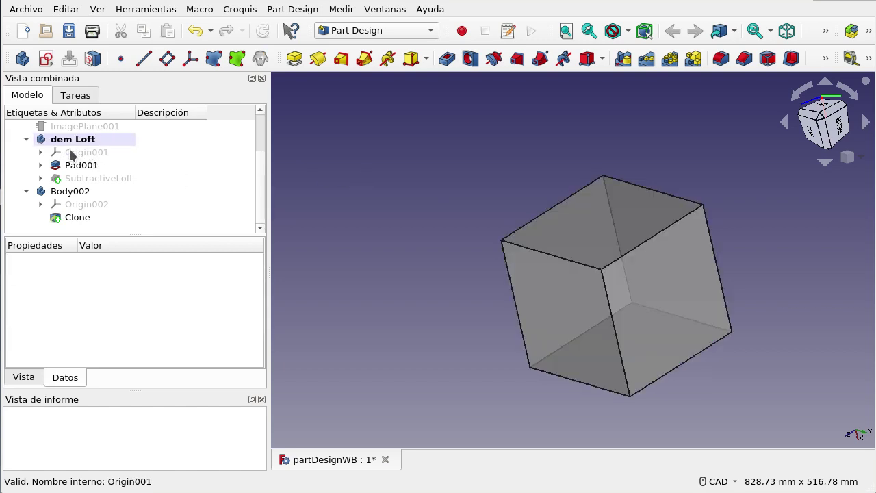
Show dem Loft's SubtractiveLoft tunnel result, then hide the dem Loft body.
left_click(81, 182)
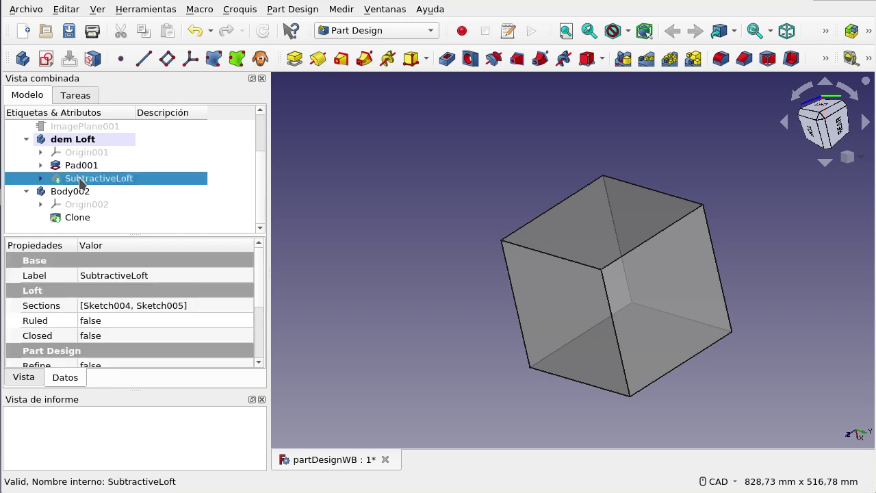
key("space")
left_click(79, 140)
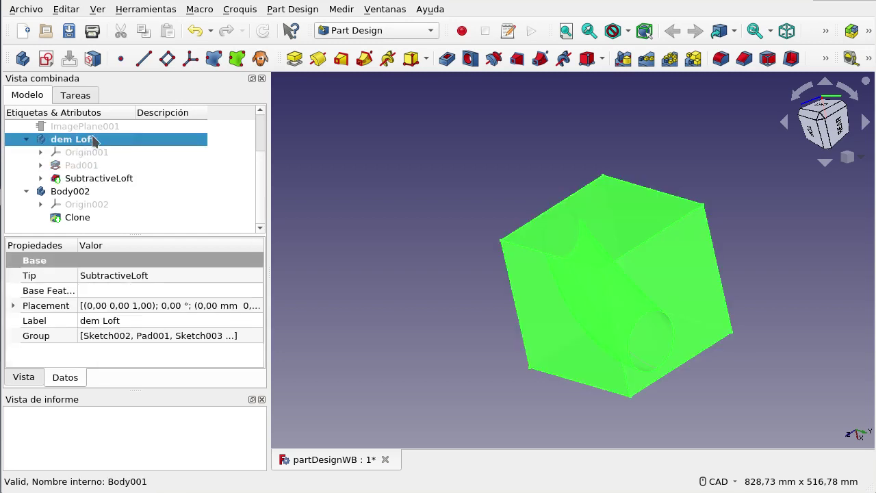
left_click(370, 156)
left_click(96, 140)
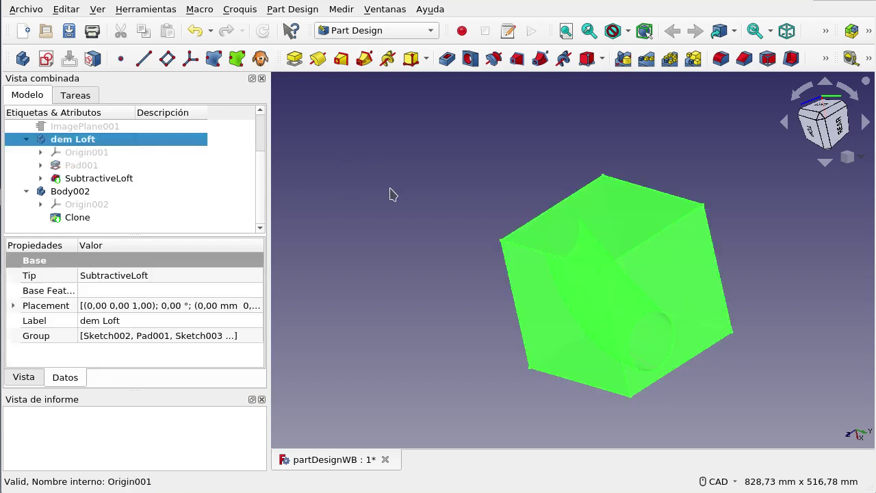
key("space")
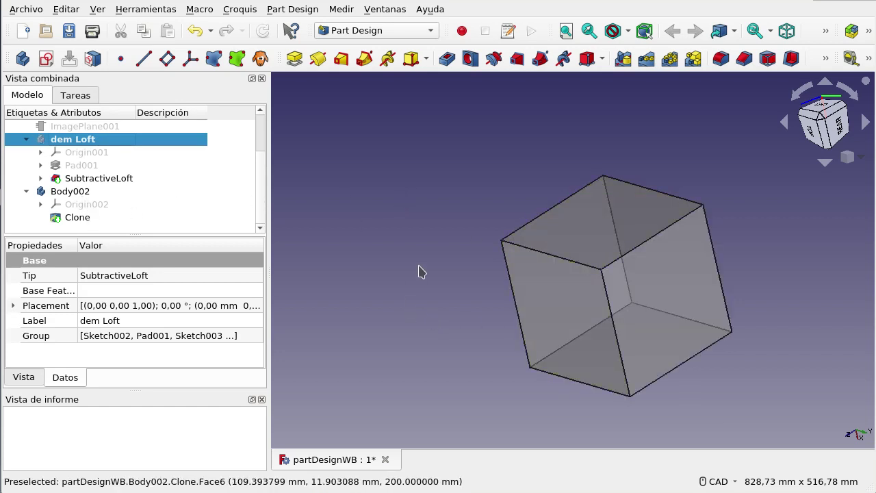
Orbit the cube to an upright view and make Body002 the active body.
mouse_move(421, 272)
middle_mouse_down()
mouse_move(447, 267)
mouse_move(463, 277)
middle_mouse_up()
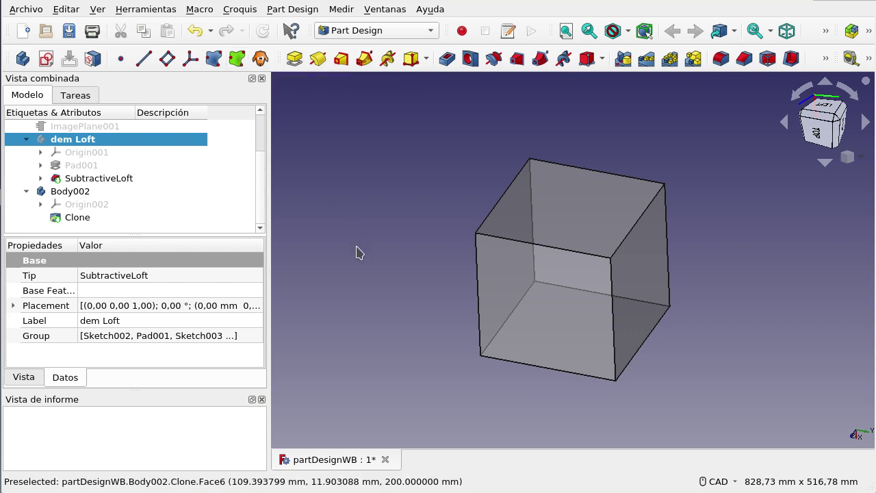
double_click(71, 191)
left_click(305, 192)
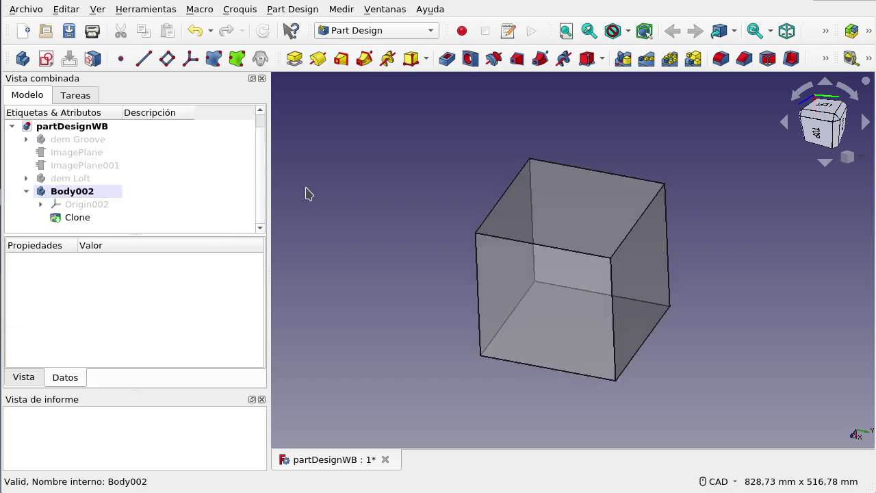
Start a new sketch in Body002 on XZ_Plane002.
left_click(45, 59)
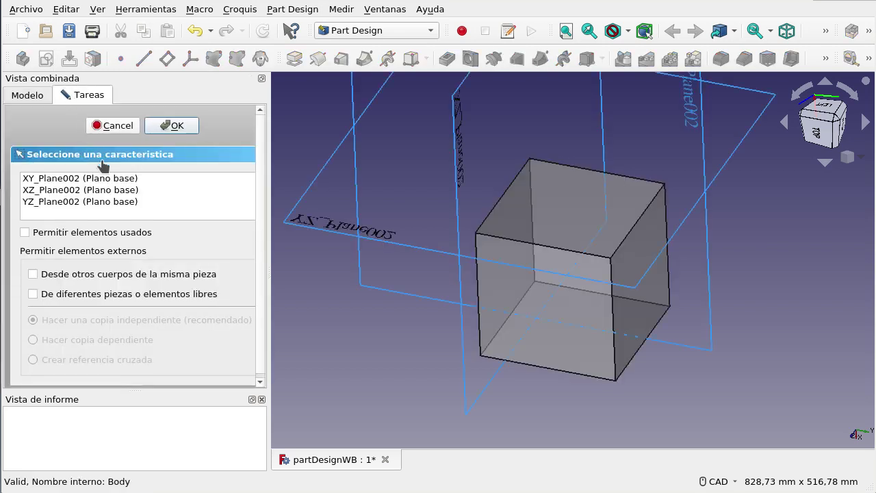
left_click(101, 191)
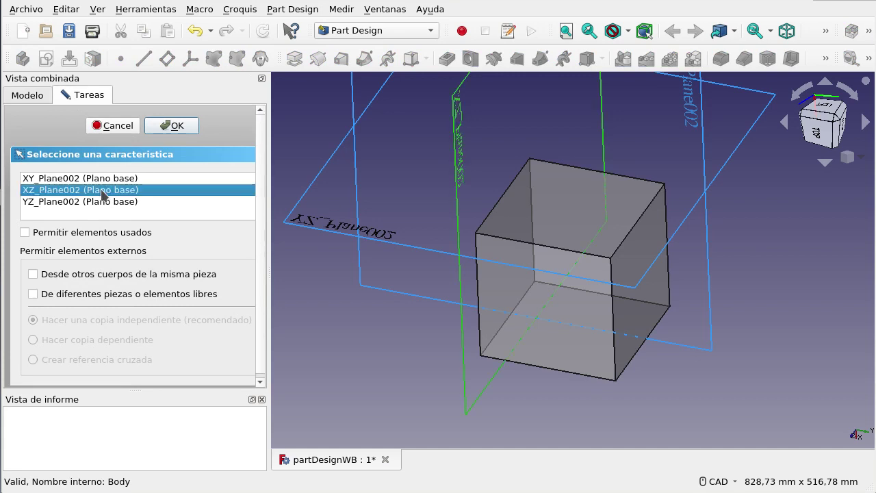
left_click(172, 126)
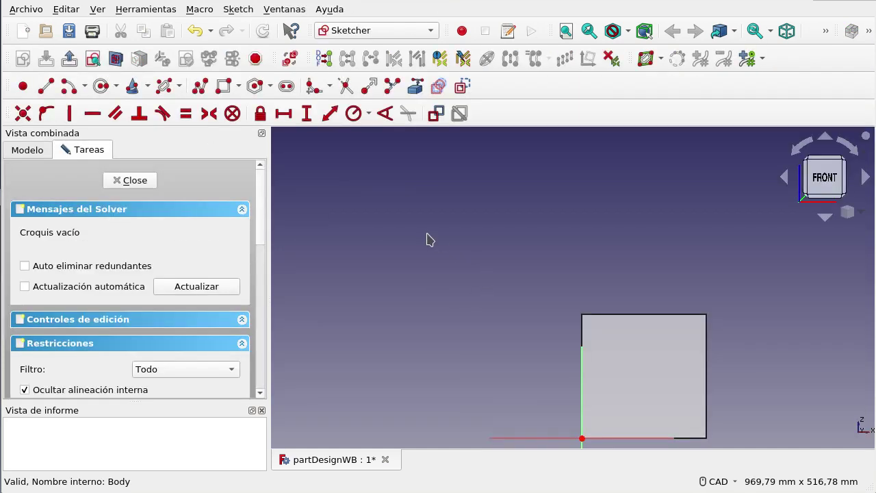
scroll(426, 239, "down", 4)
scroll(528, 293, "up", 3)
scroll(529, 293, "up", 2)
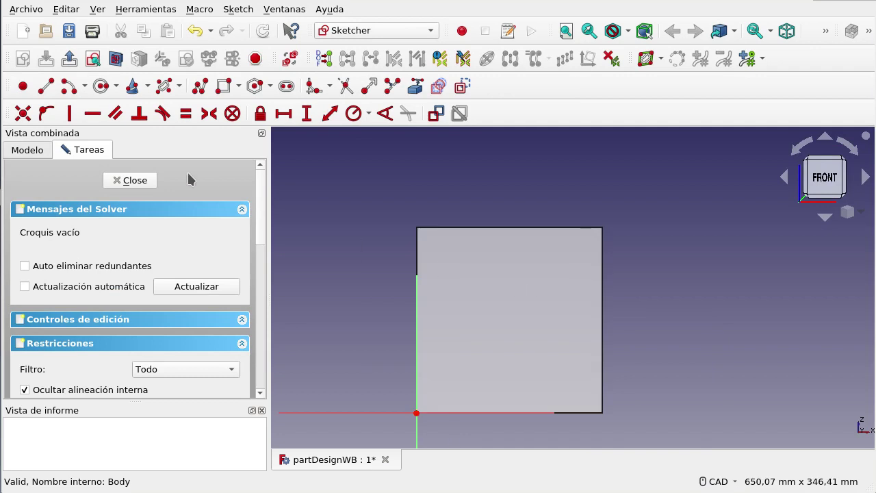
Draw one circle inside the cube's square outline and close the sketch.
left_click(100, 87)
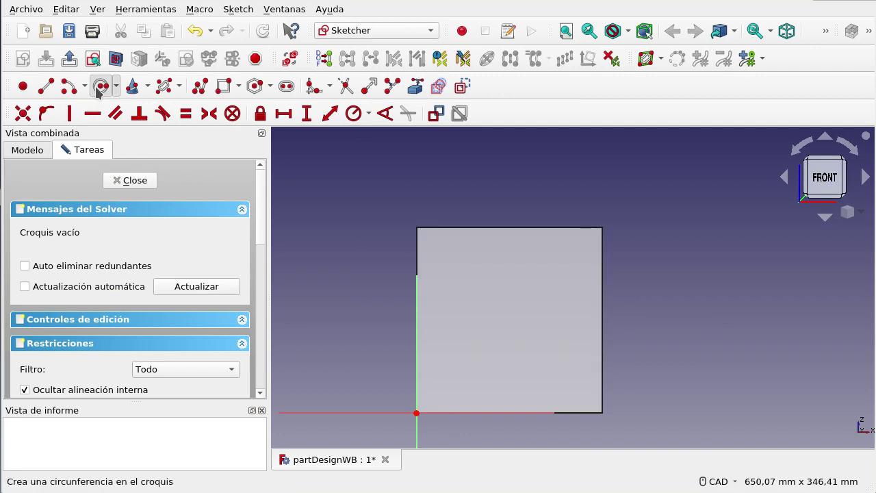
left_click(500, 326)
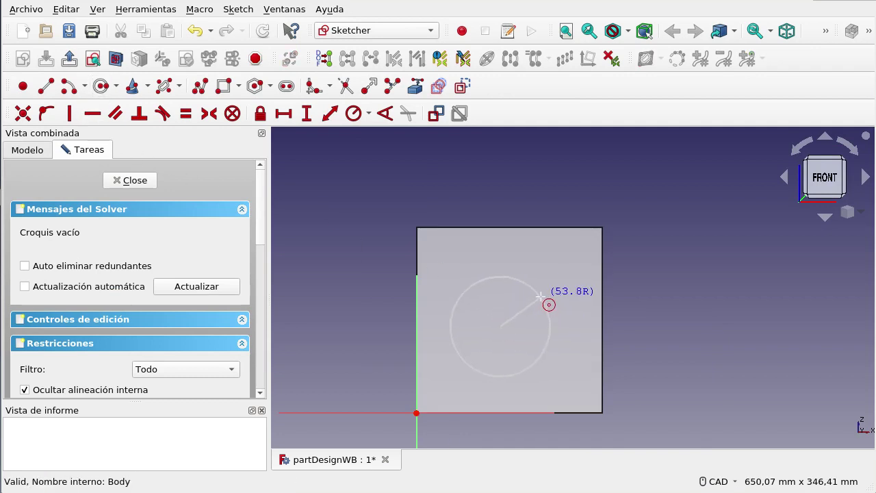
left_click(533, 294)
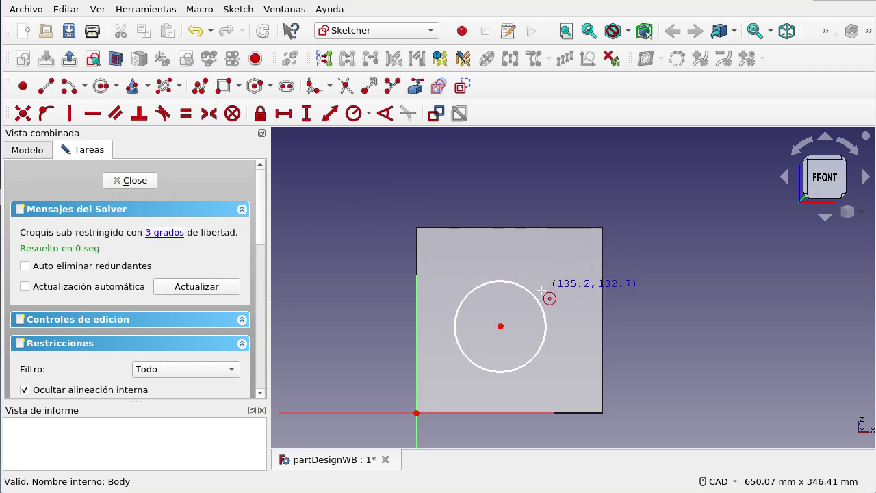
right_click(530, 206)
left_click(133, 180)
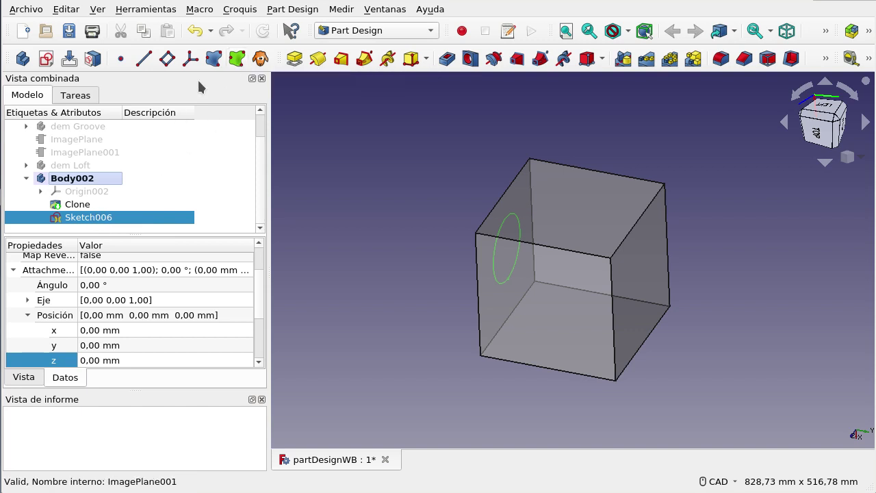
Create two SubShapeBinders of Sketch006, named Binder and Binder001.
left_click(236, 61)
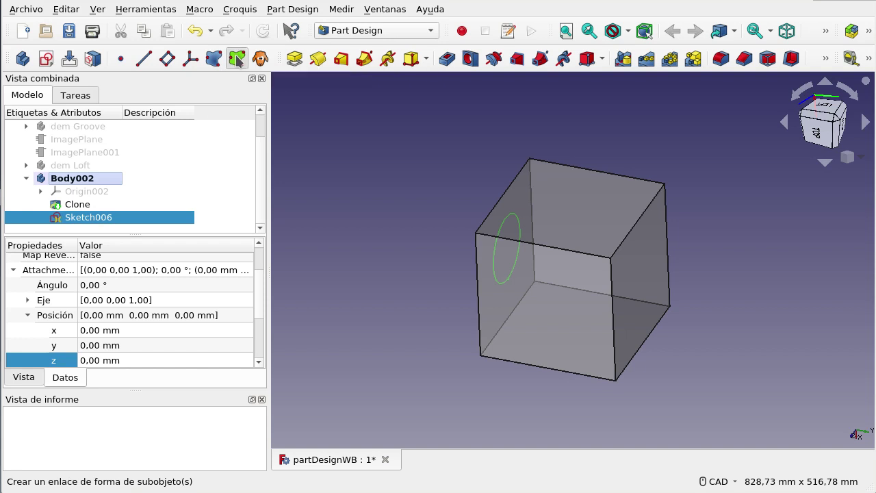
scroll(261, 146, "down", 1)
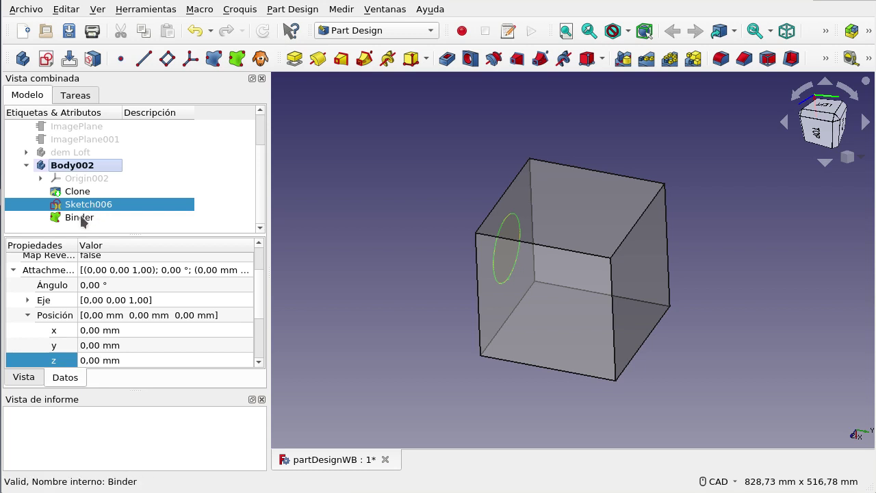
left_click(236, 58)
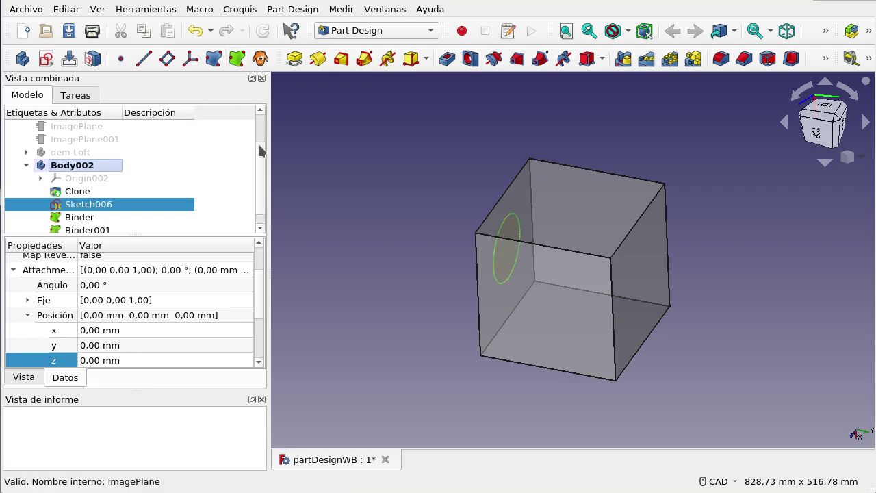
scroll(264, 178, "down", 1)
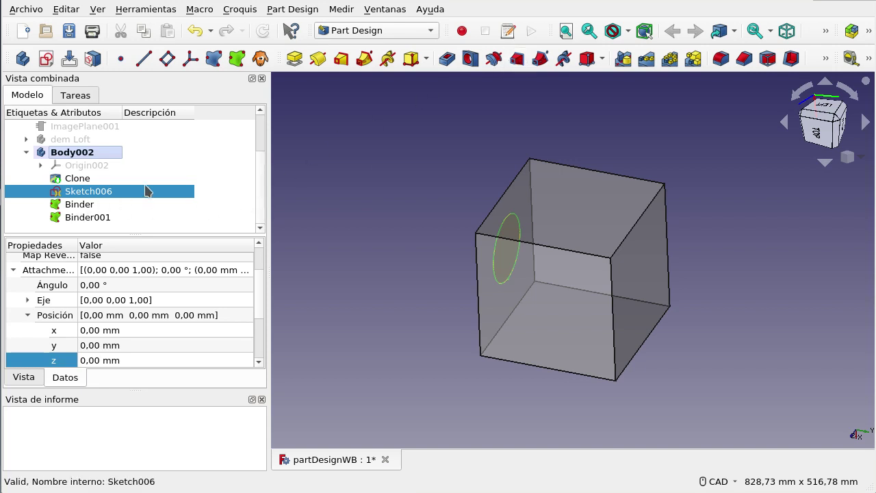
Orbit the cube until the circle's face is in view, then deselect Sketch006.
mouse_move(408, 338)
middle_mouse_down()
mouse_move(420, 326)
mouse_move(480, 322)
mouse_move(489, 333)
middle_mouse_up()
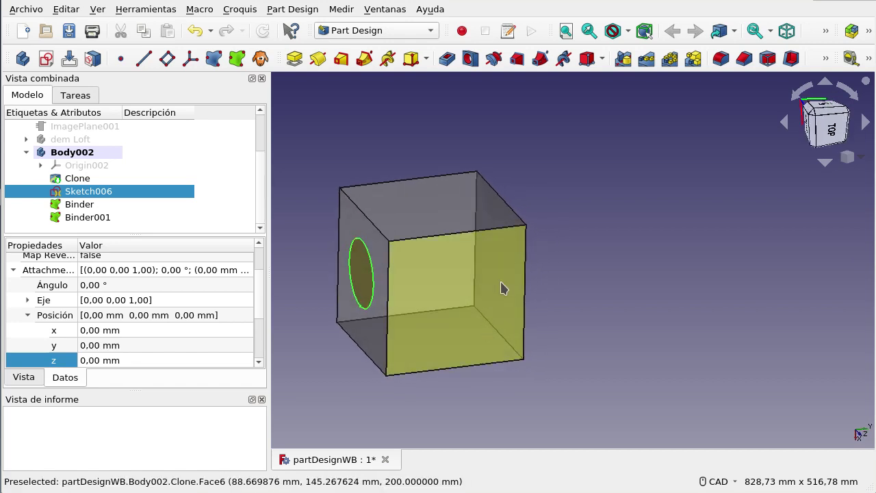
mouse_move(504, 289)
middle_mouse_down()
mouse_move(616, 272)
mouse_move(668, 273)
middle_mouse_up()
left_click(374, 281)
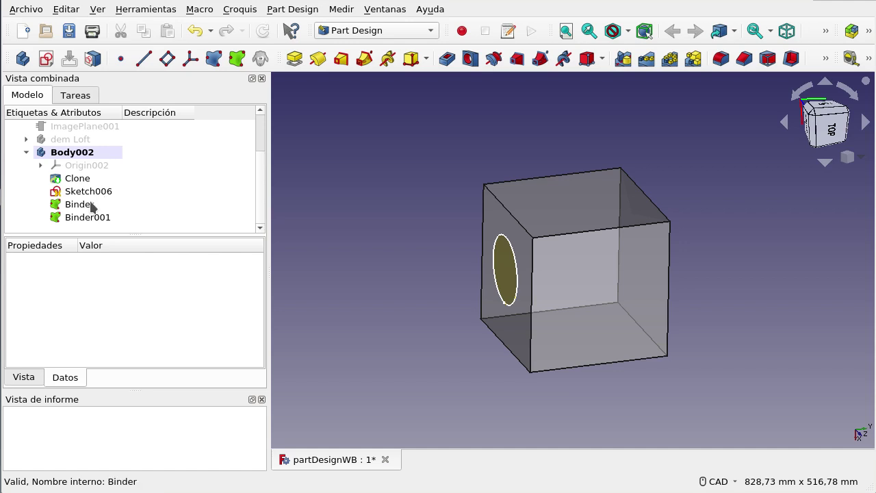
Set Binder's Placement angle to 40°.
left_click(91, 205)
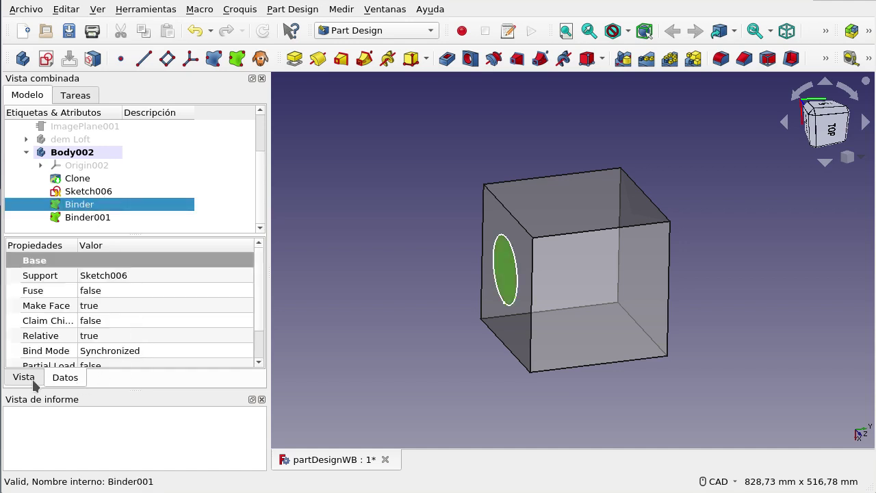
scroll(106, 308, "down", 1)
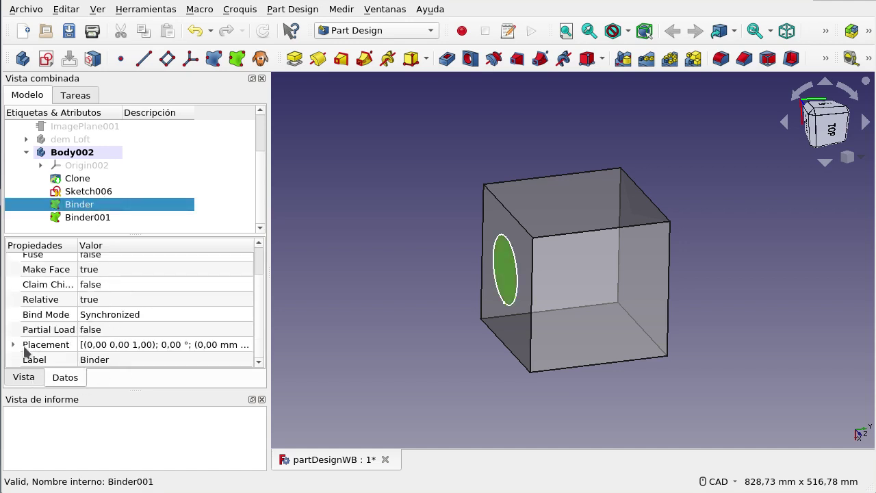
scroll(68, 318, "up", 1)
scroll(69, 318, "down", 1)
left_click(13, 346)
scroll(116, 316, "down", 1)
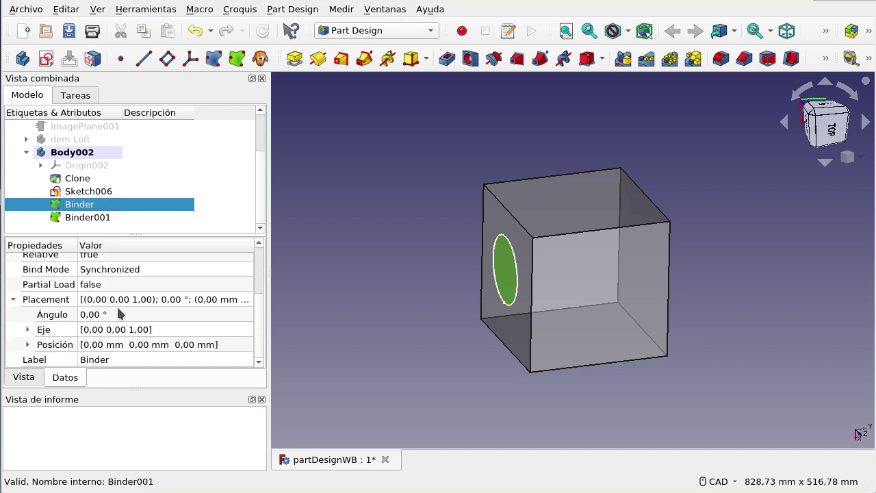
left_click(119, 315)
scroll(119, 314, "up", 6)
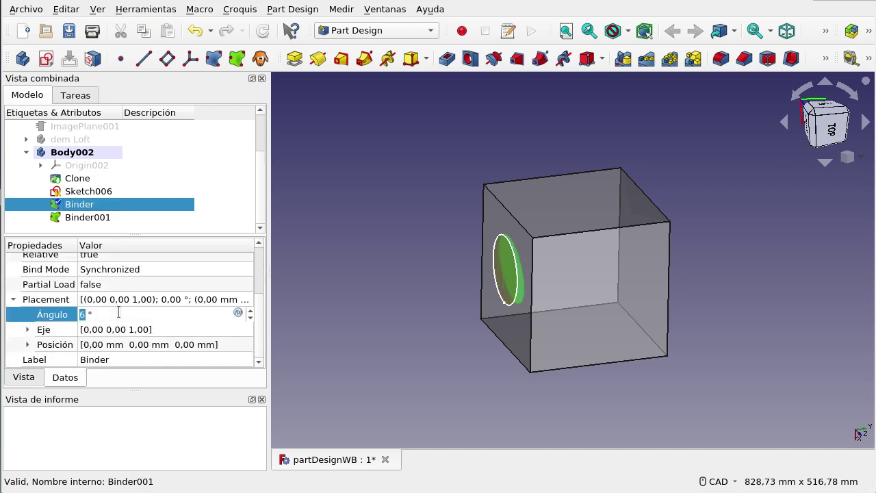
scroll(118, 313, "up", 8)
scroll(119, 313, "up", 8)
scroll(118, 313, "up", 8)
scroll(118, 312, "up", 7)
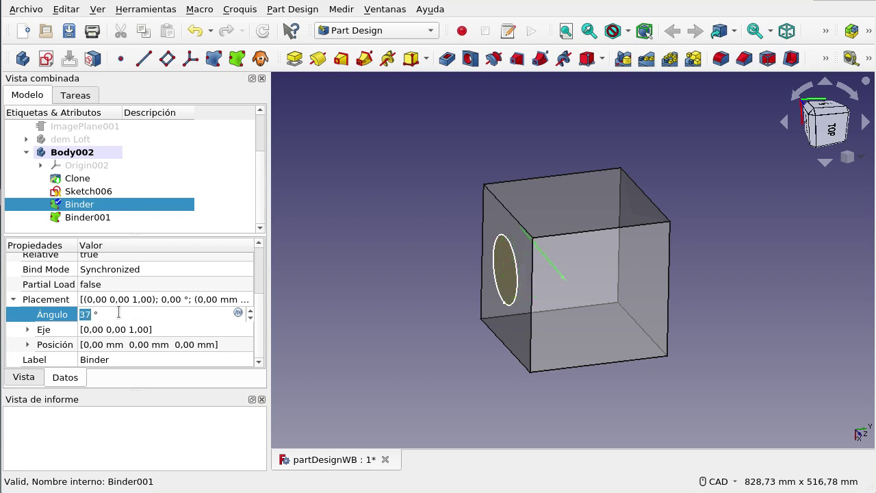
scroll(119, 312, "up", 3)
Set Binder001's Placement angle to 103°, swinging its disk onto the cube's top.
left_click(108, 218)
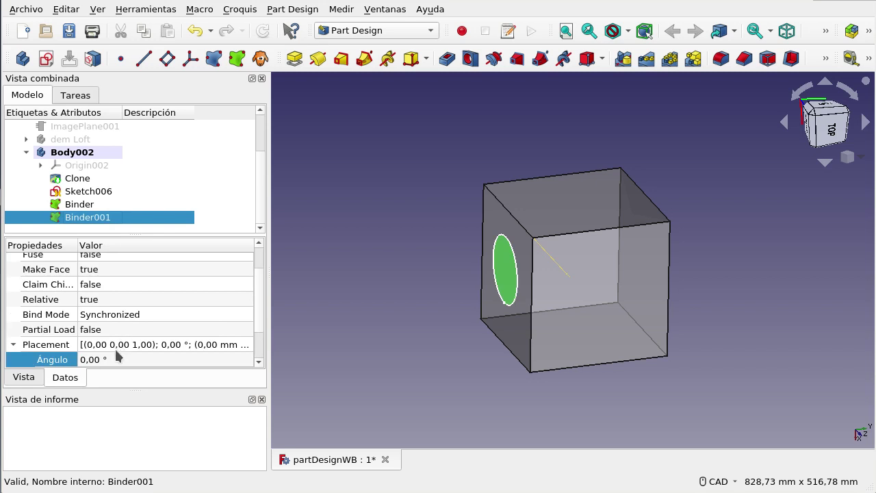
left_click(115, 361)
scroll(115, 359, "up", 8)
scroll(115, 360, "up", 8)
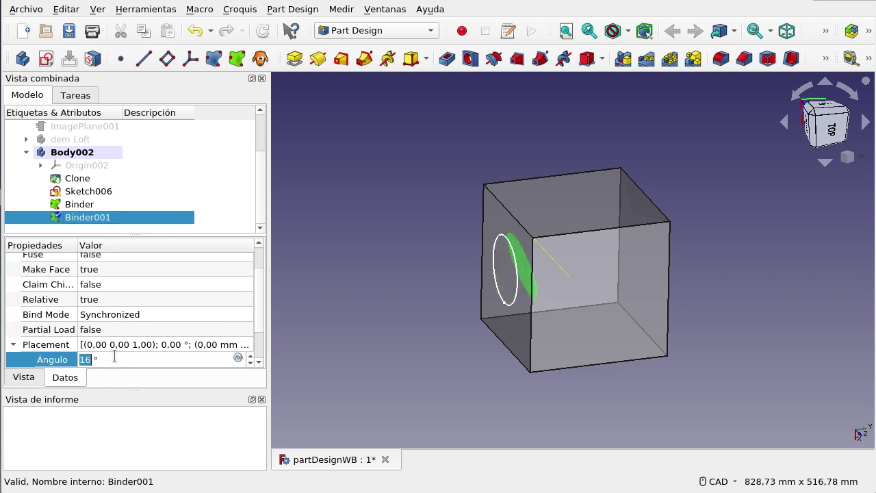
scroll(115, 356, "up", 10)
scroll(114, 356, "up", 10)
scroll(114, 357, "up", 10)
scroll(115, 357, "up", 10)
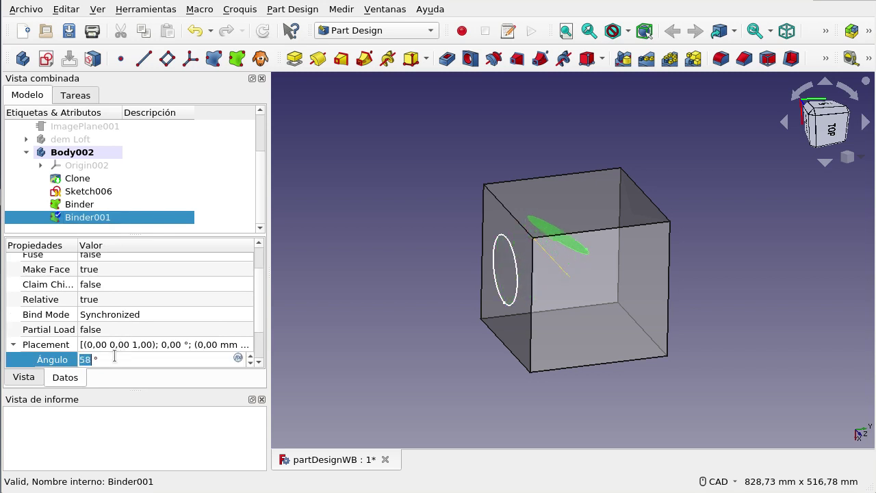
scroll(114, 356, "up", 10)
scroll(115, 356, "up", 9)
scroll(114, 357, "up", 9)
scroll(115, 357, "up", 10)
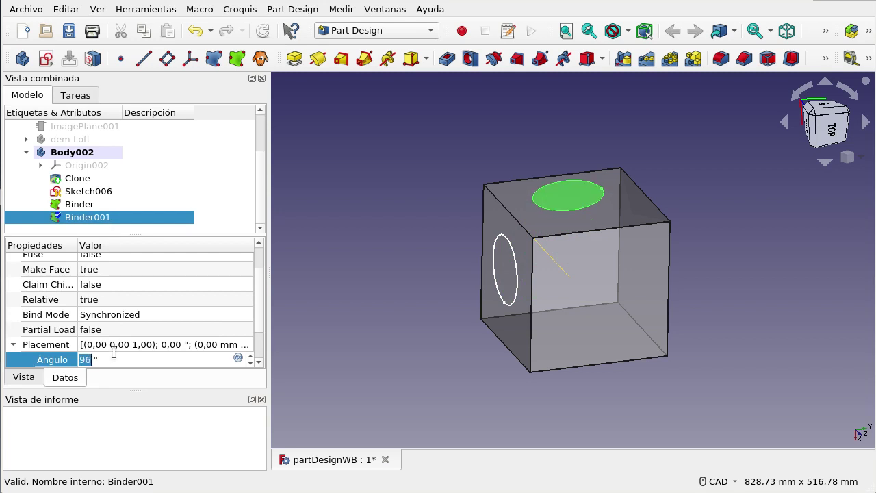
scroll(149, 352, "up", 9)
mouse_move(773, 327)
middle_mouse_down()
mouse_move(738, 297)
mouse_move(757, 317)
middle_mouse_up()
Compare the placements of Sketch006, Binder and Binder001, setting Sketch006's angle to 90°.
left_click(757, 320)
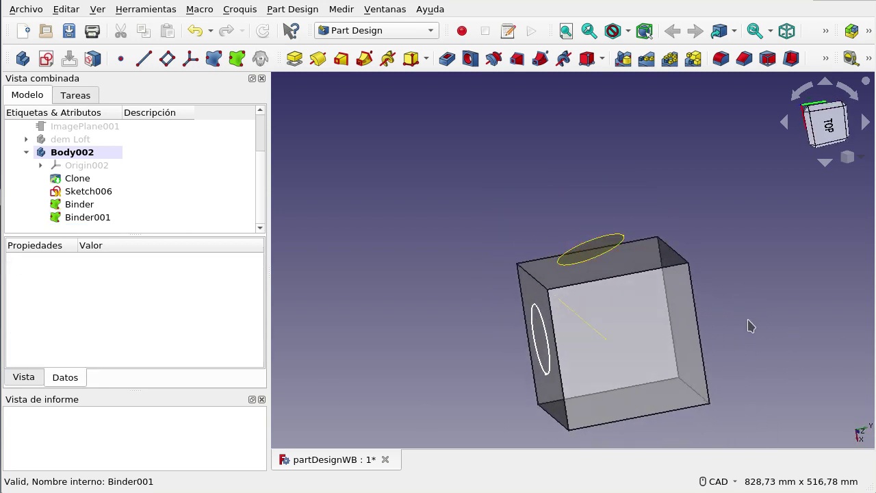
left_click(101, 194)
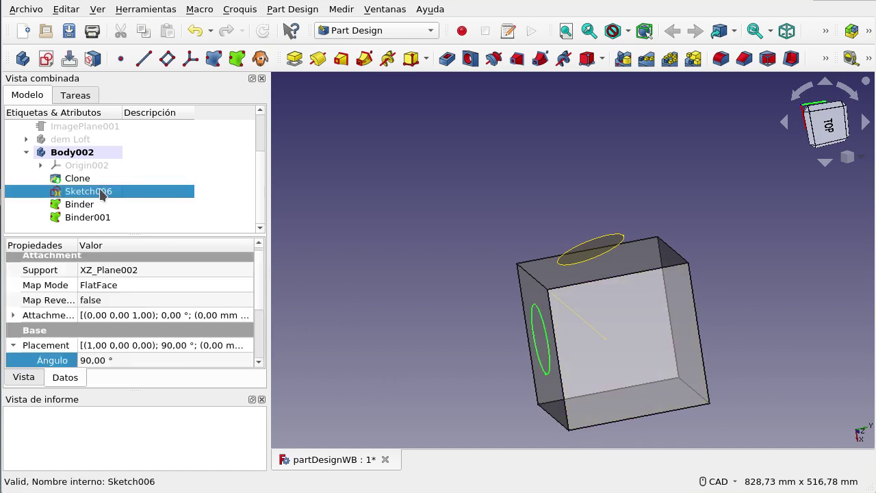
left_click(90, 205)
left_click(90, 217)
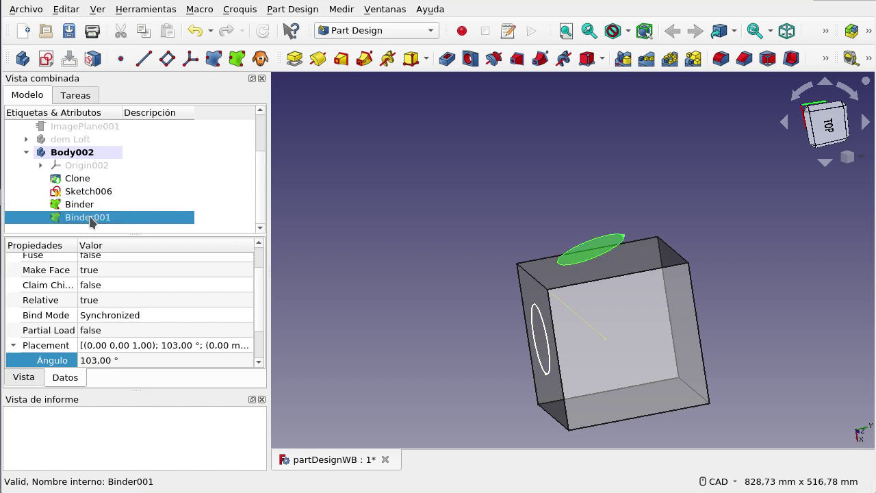
left_click(413, 242)
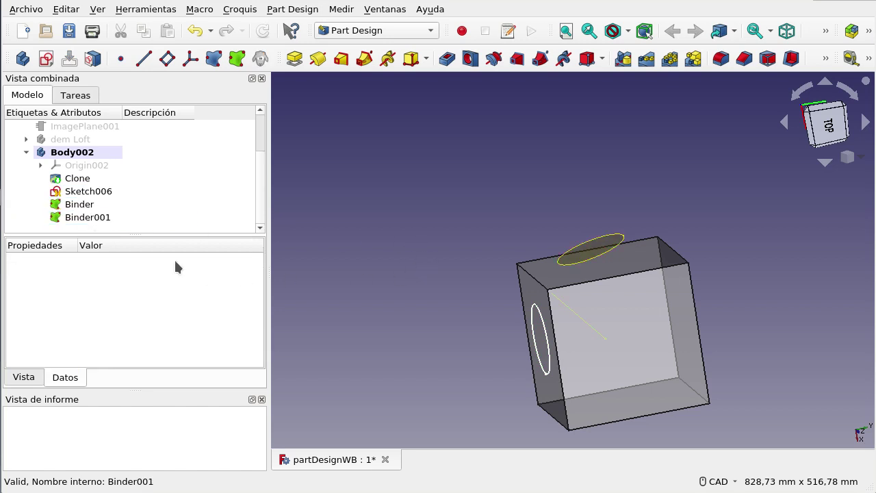
left_click(108, 198)
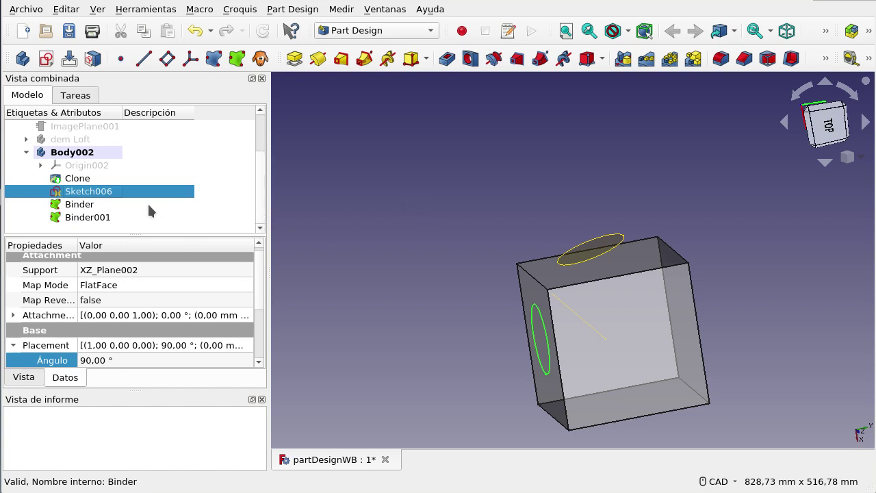
left_click(518, 63)
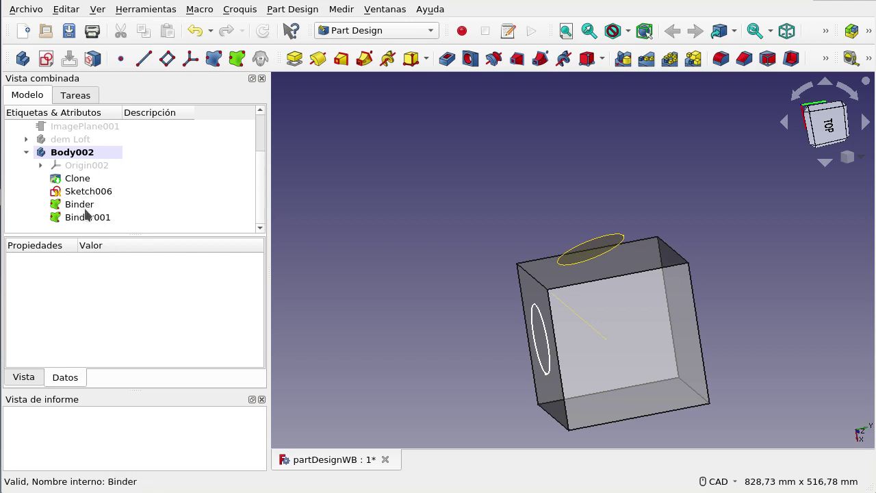
Select Sketch006, Binder and Binder001 together, then recheck Sketch006's placement.
left_click(97, 192)
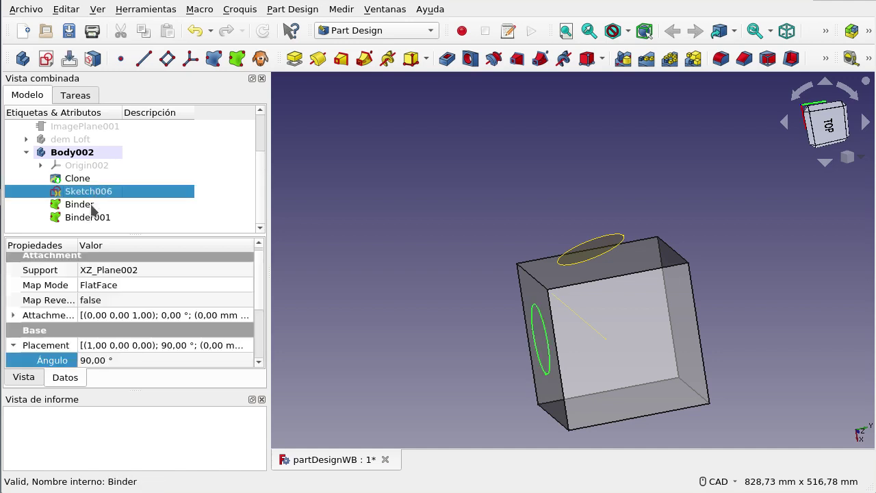
left_click(93, 205, "ctrl")
left_click(90, 219, "ctrl")
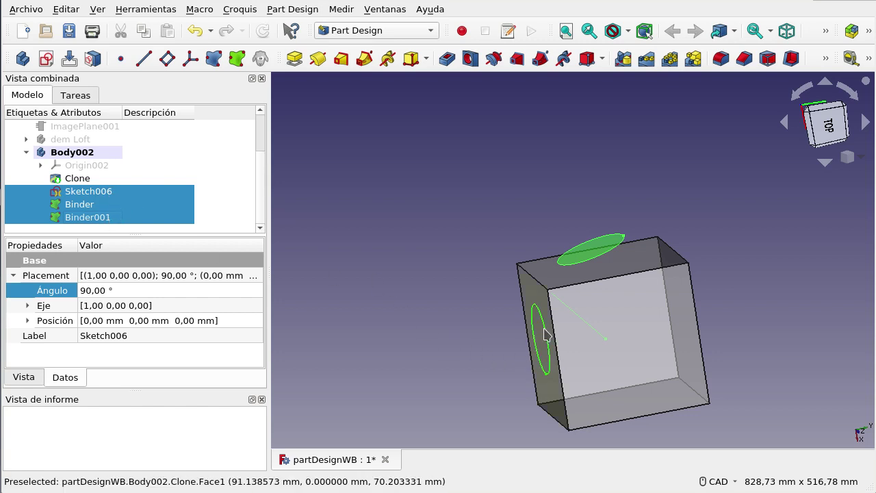
left_click(440, 218)
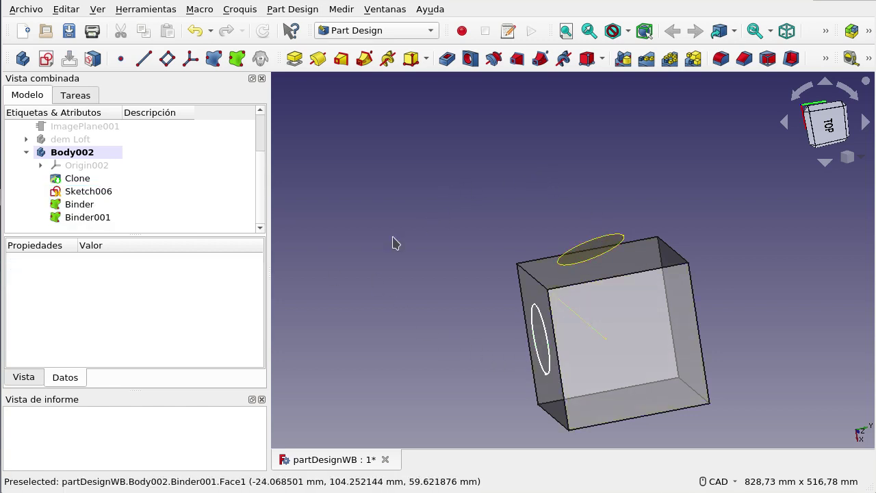
left_click(95, 194)
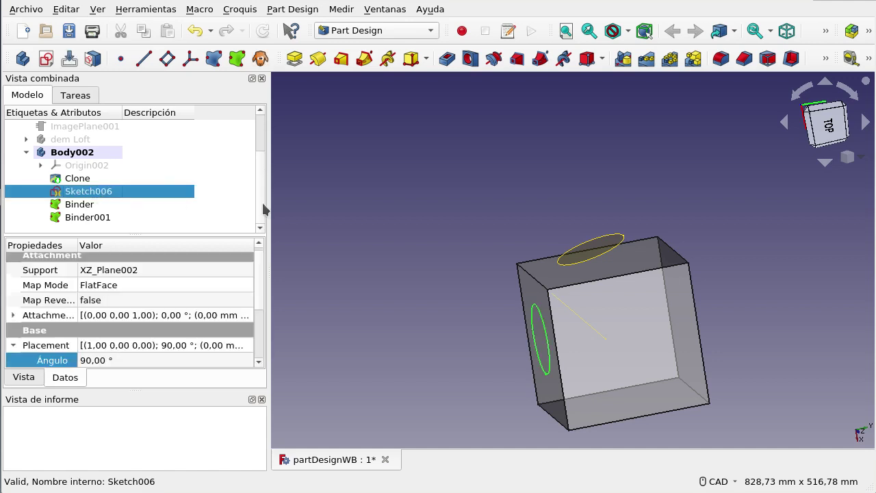
left_click(415, 204)
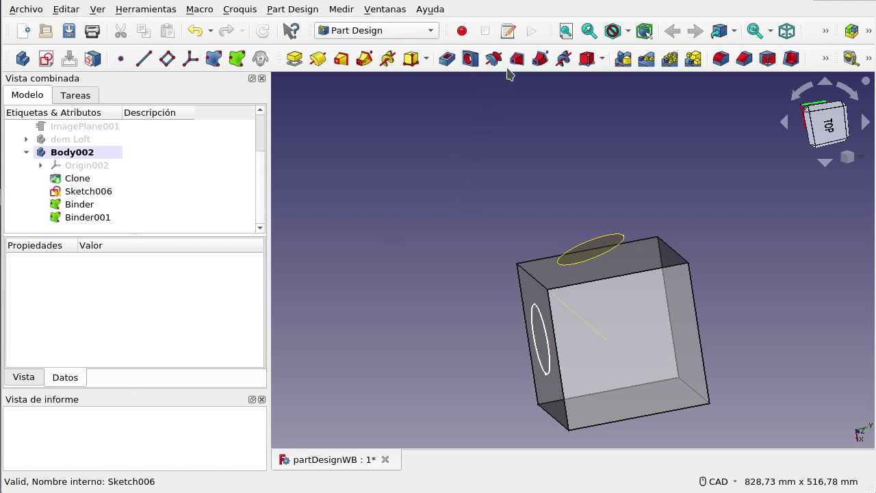
Start a Subtractive Loft from Sketch006 and add Binder as a section.
left_click(517, 60)
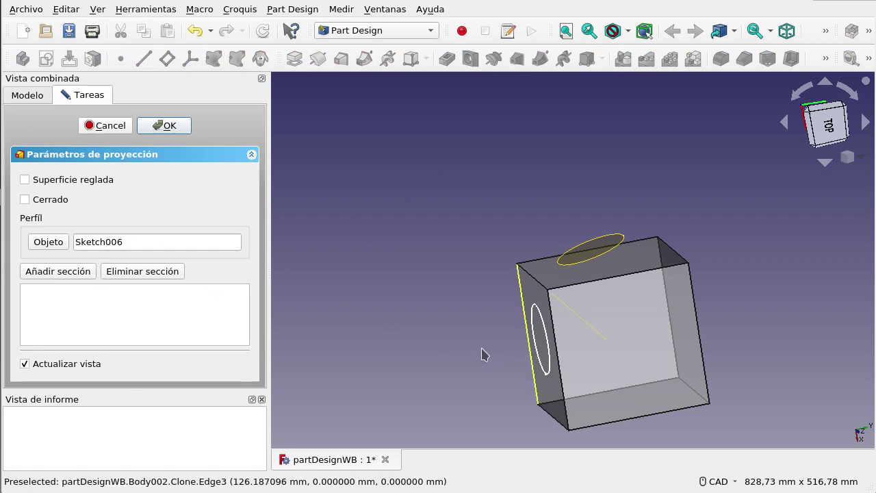
left_click(31, 95)
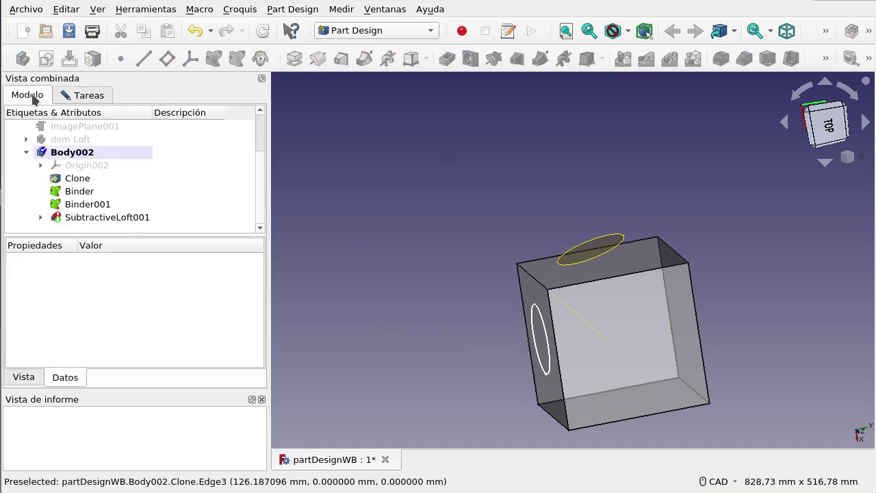
left_click(41, 217)
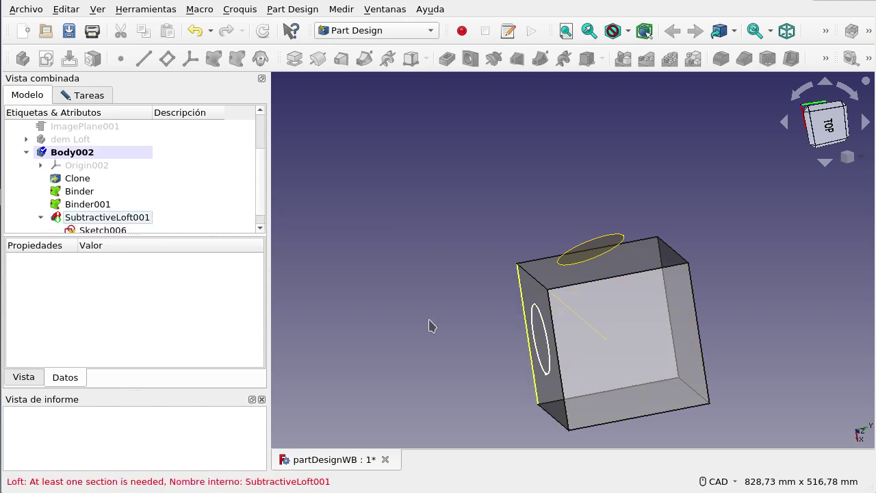
left_click(78, 95)
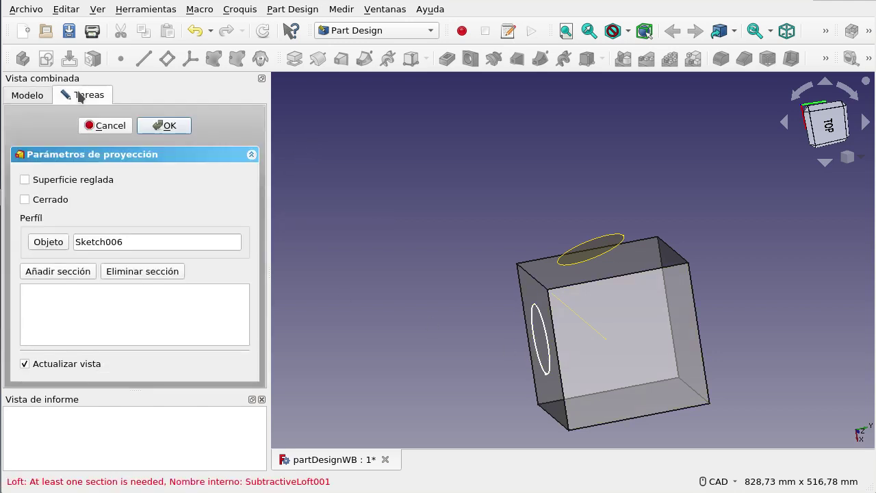
left_click(70, 275)
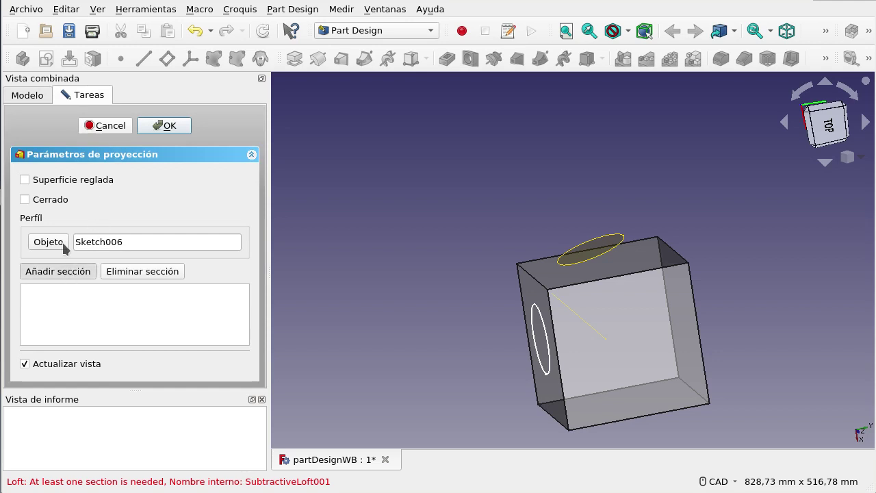
left_click(31, 95)
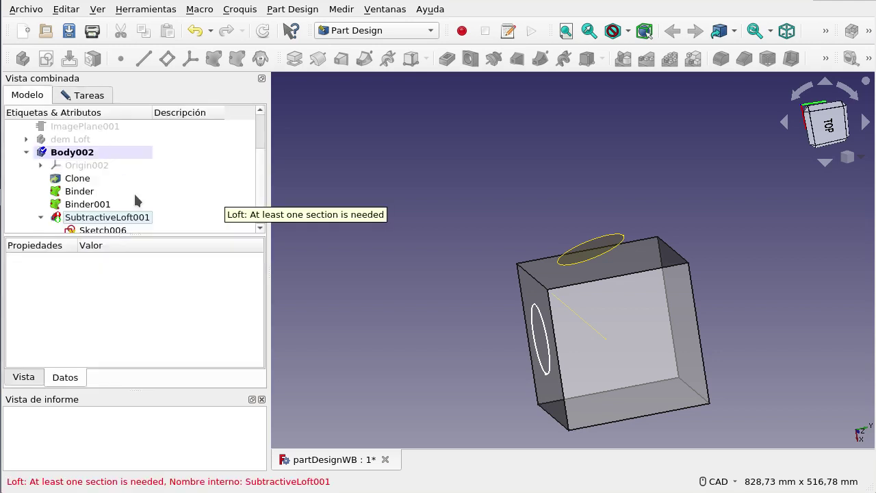
left_click(94, 193)
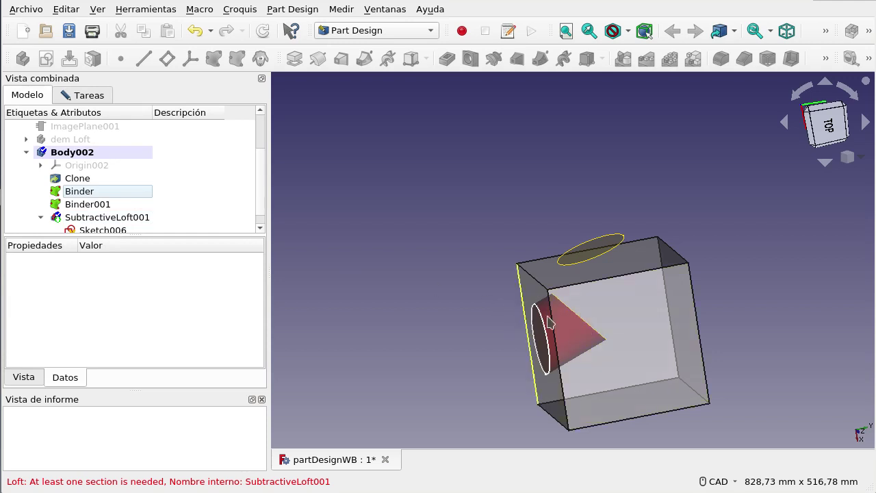
Add Binder001 to the section list and confirm the loft's curved elbow cut.
mouse_move(587, 188)
middle_mouse_down()
mouse_move(653, 214)
mouse_move(665, 200)
mouse_move(655, 205)
middle_mouse_up()
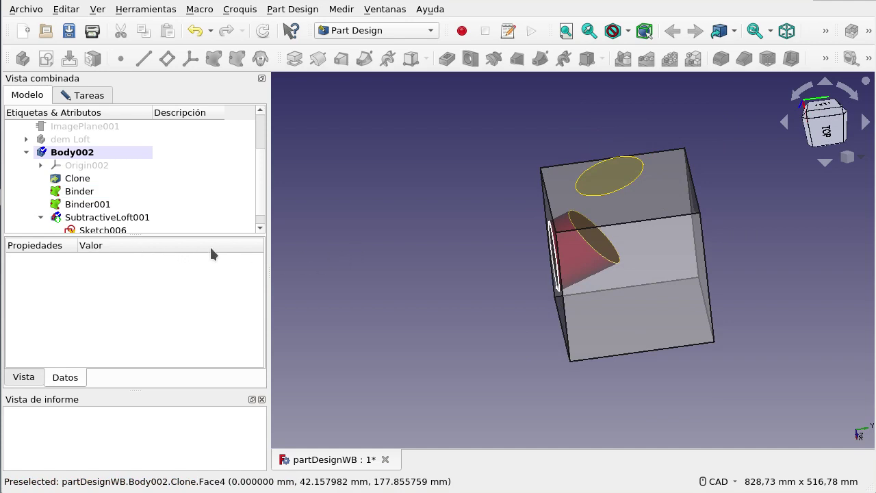
left_click(97, 98)
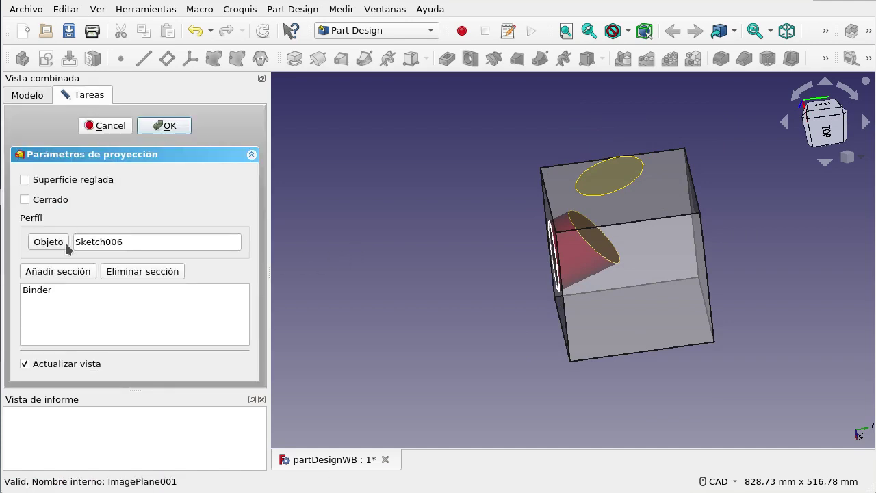
left_click(43, 100)
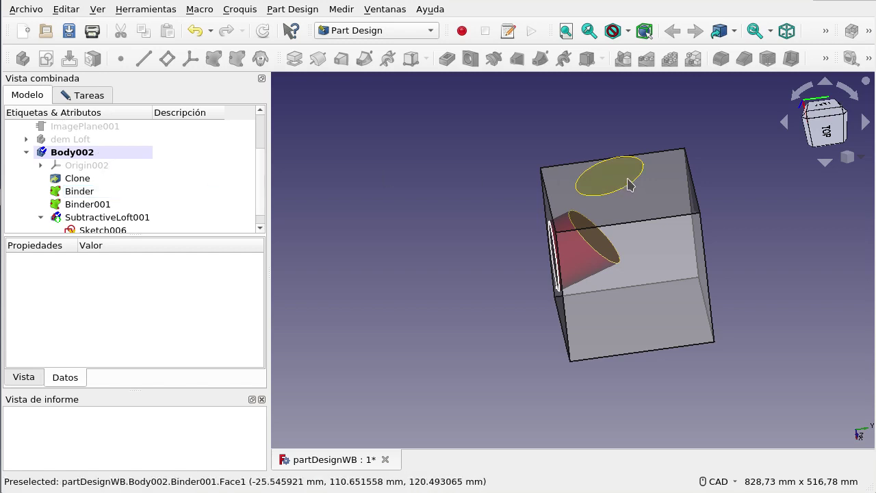
mouse_move(442, 395)
middle_mouse_down()
mouse_move(465, 329)
mouse_move(483, 349)
middle_mouse_up()
scroll(486, 280, "down", 2)
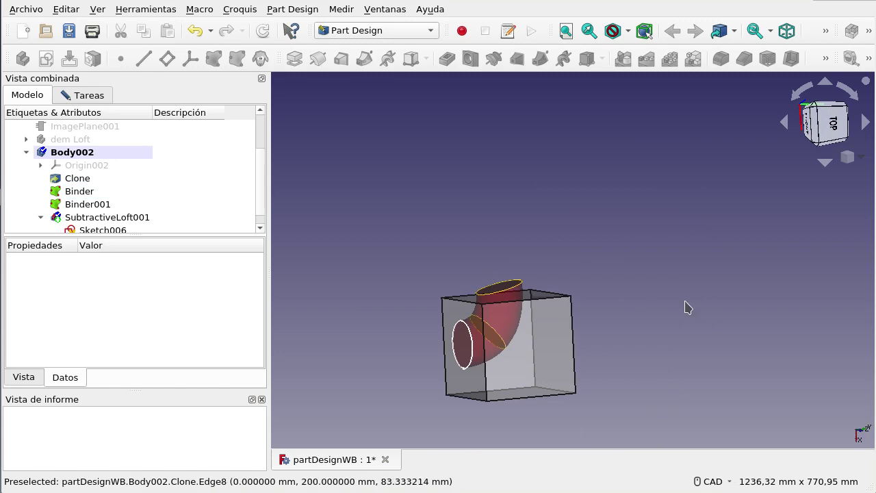
middle_click_drag(688, 307, 650, 311)
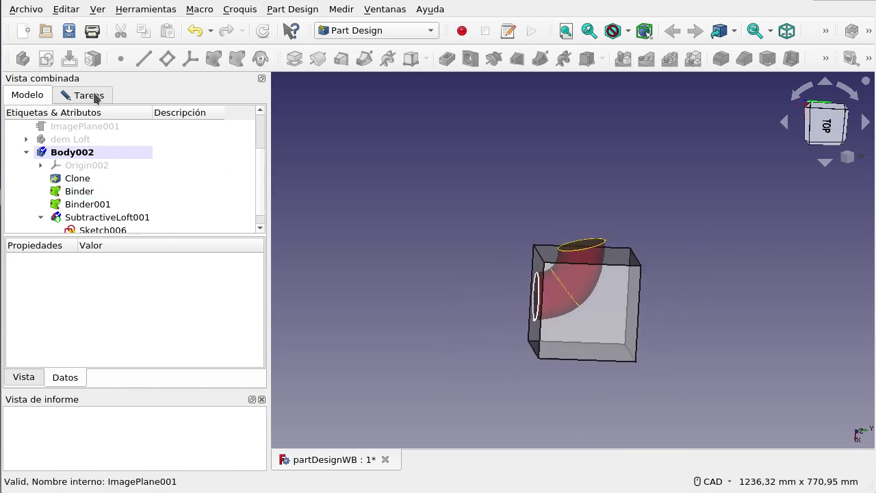
left_click(96, 98)
left_click(162, 127)
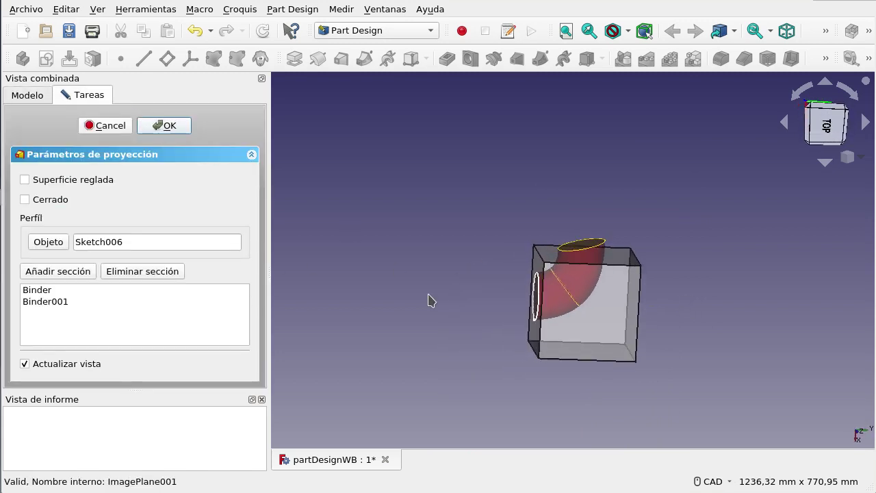
mouse_move(622, 217)
middle_mouse_down()
mouse_move(601, 253)
mouse_move(596, 238)
middle_mouse_up()
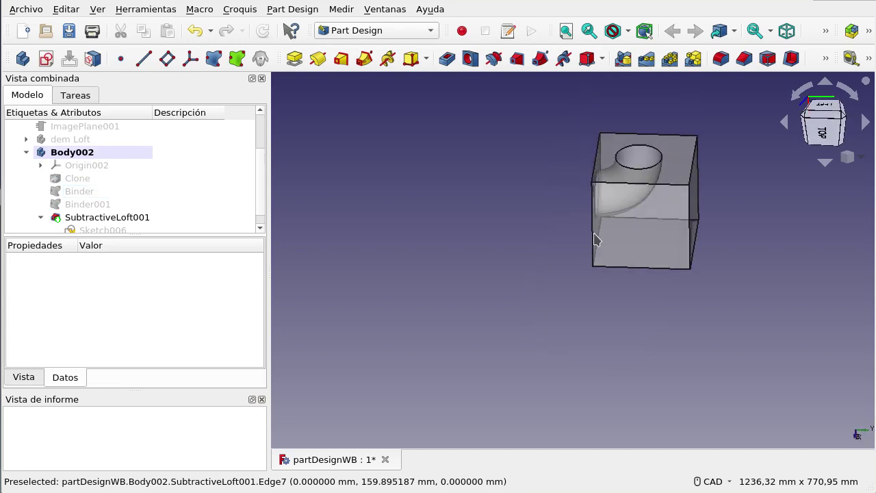
left_click(566, 30)
mouse_move(602, 173)
middle_mouse_down()
mouse_move(609, 207)
mouse_move(680, 228)
mouse_move(684, 294)
mouse_move(516, 286)
mouse_move(462, 227)
mouse_move(501, 188)
mouse_move(454, 192)
middle_mouse_up()
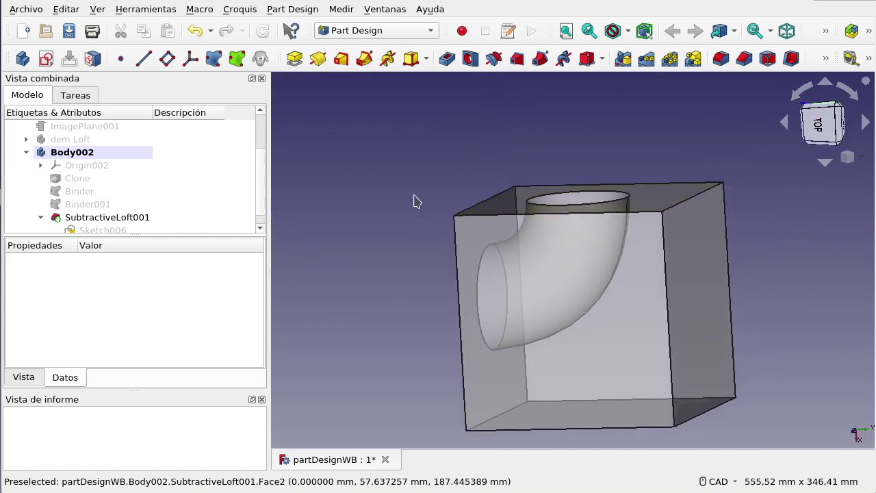
middle_click_drag(399, 227, 446, 235)
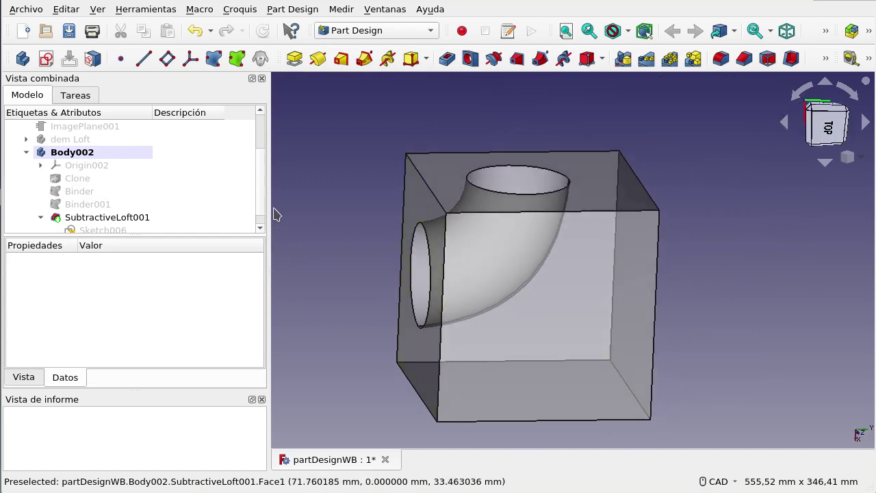
scroll(259, 219, "down", 1)
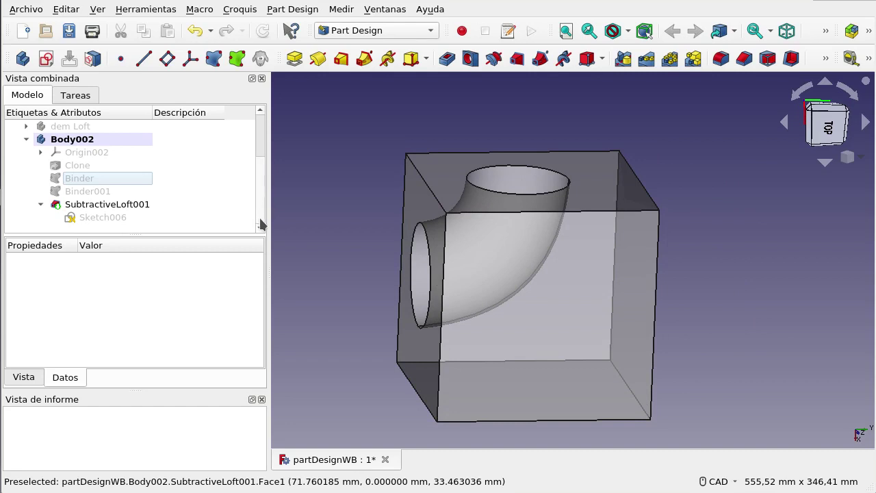
left_click(119, 205)
Delete SubtractiveLoft001 with Borrar and unhide the Clone cube.
right_click(119, 204)
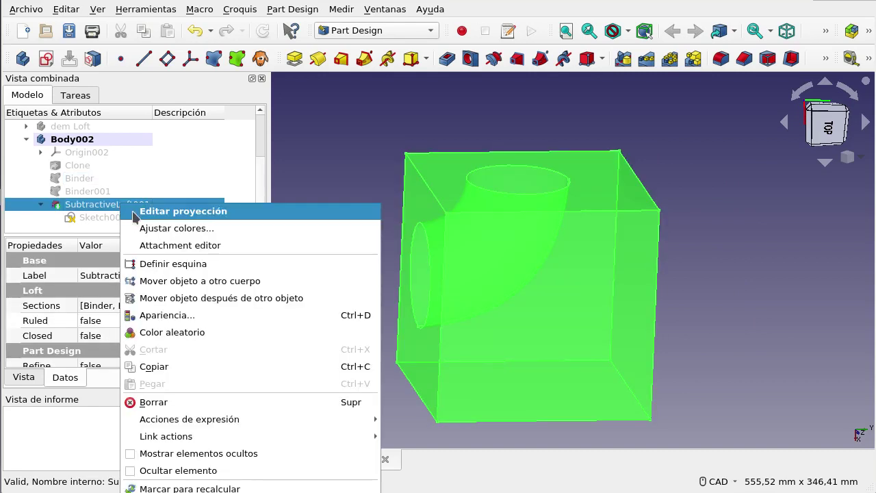
left_click(183, 403)
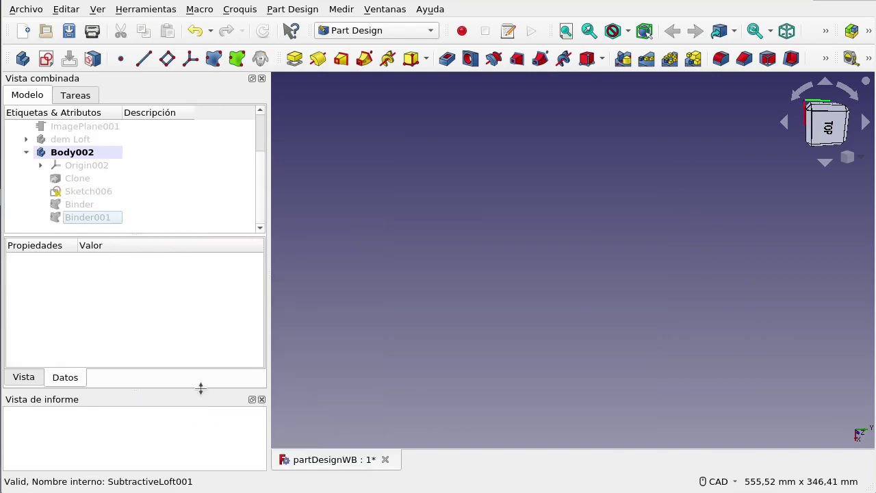
left_click(85, 182)
key("space")
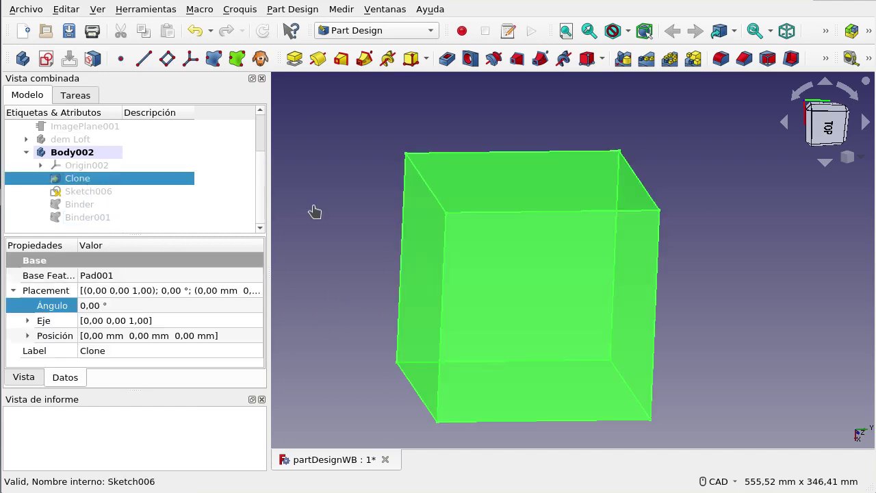
left_click(322, 210)
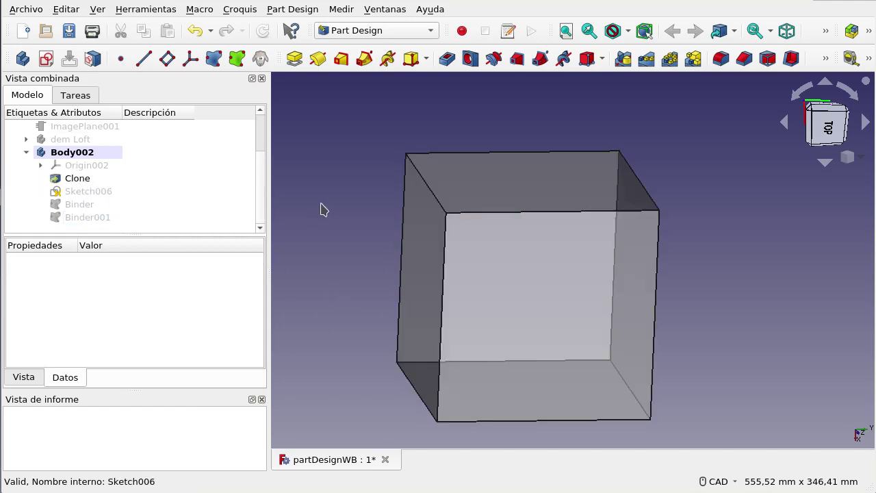